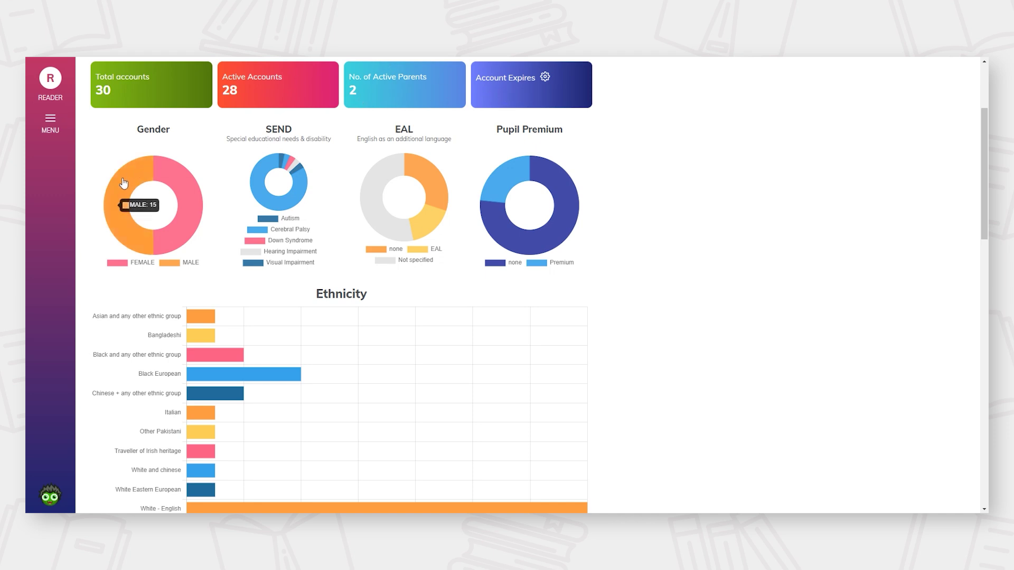
# - Bring up the class list showing 6A English, 6A Maths, 6B English and 6B Maths
pyautogui.moveTo(183, 168)
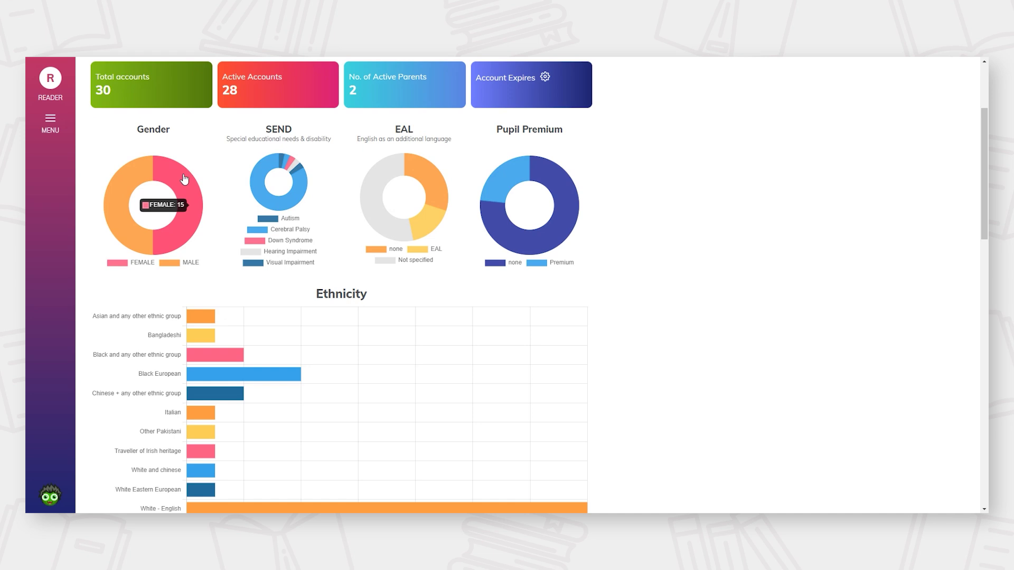
pyautogui.moveTo(124, 183)
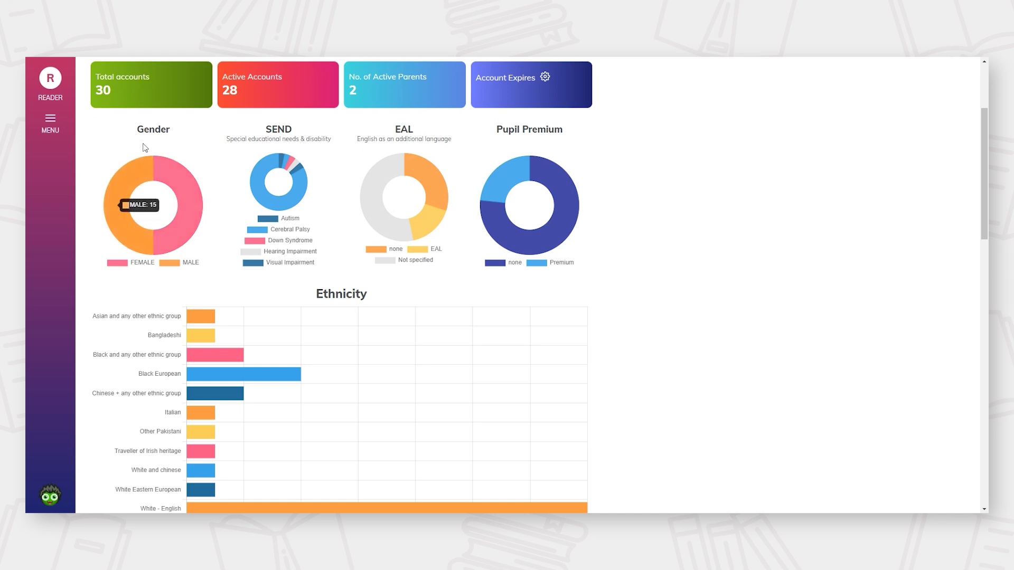
pyautogui.moveTo(258, 181)
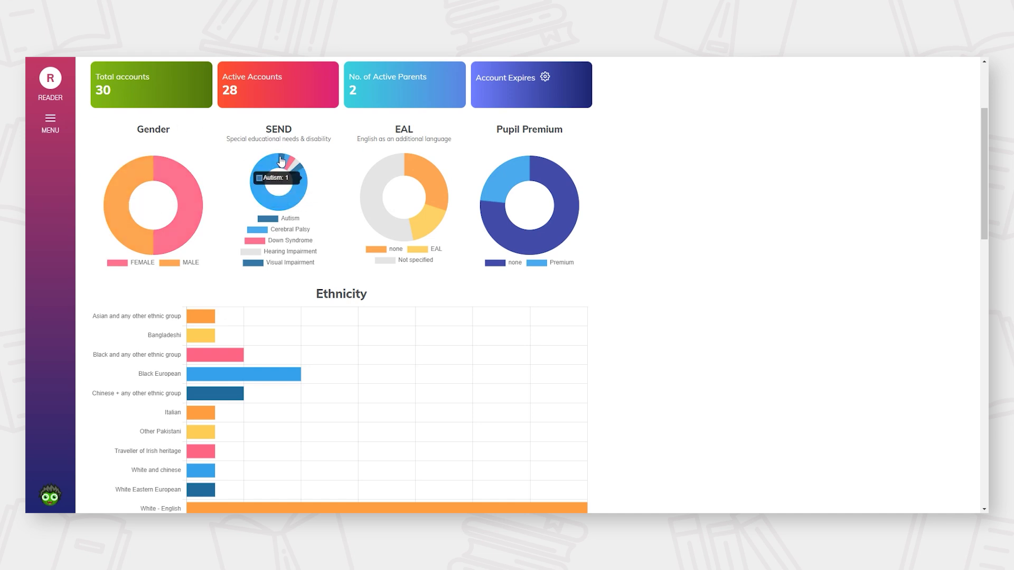
pyautogui.moveTo(286, 164)
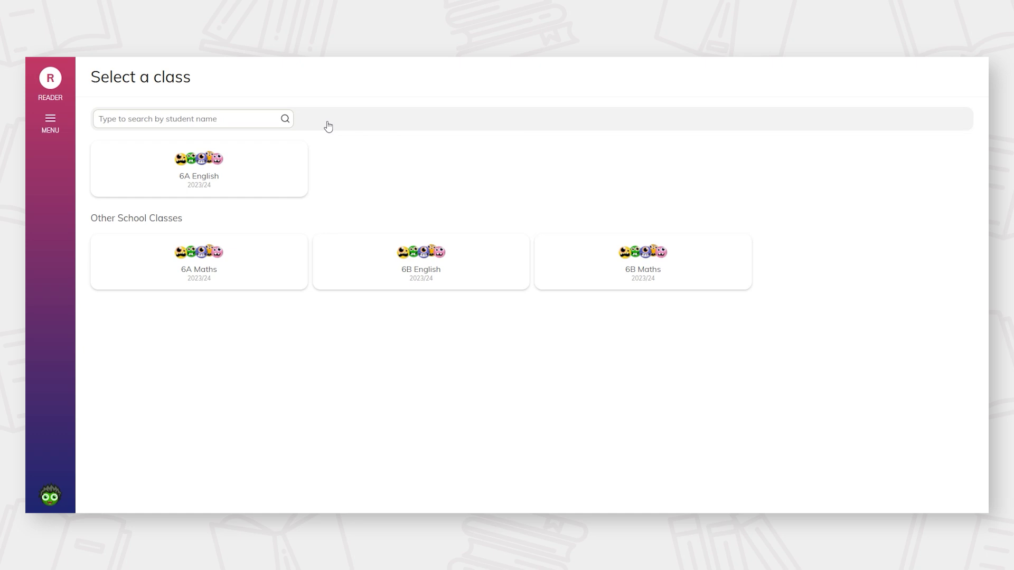
# - Open the READER Data Dashboard and scroll to the monthly Total Reading logs chart
pyautogui.click(52, 125)
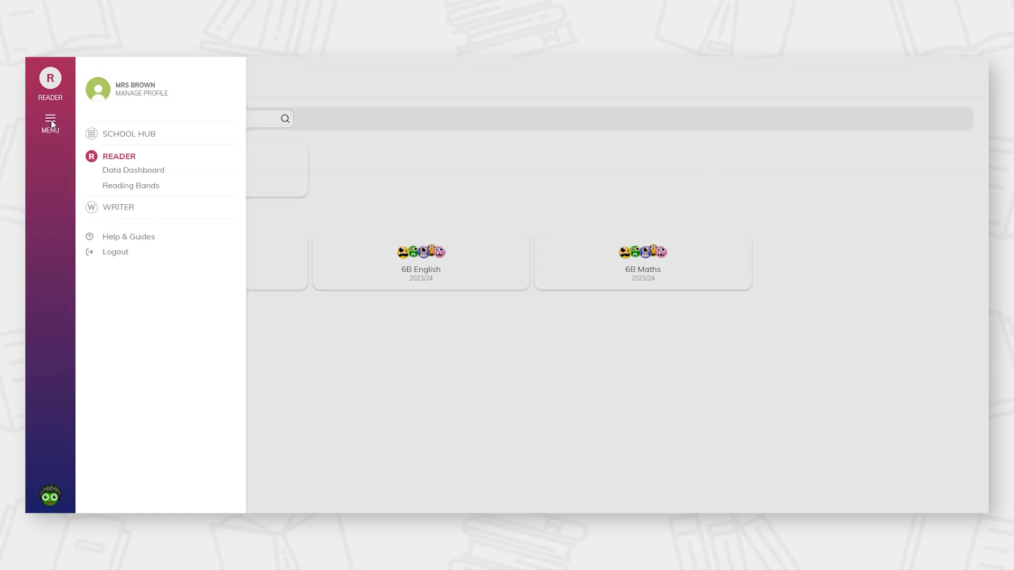
pyautogui.click(142, 179)
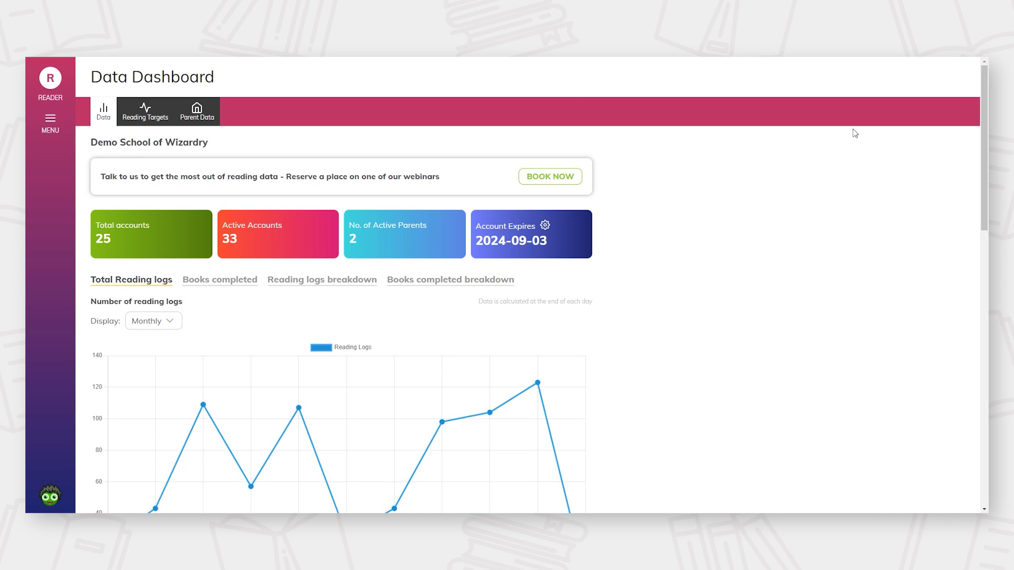
pyautogui.scroll(-3, 978, 189)
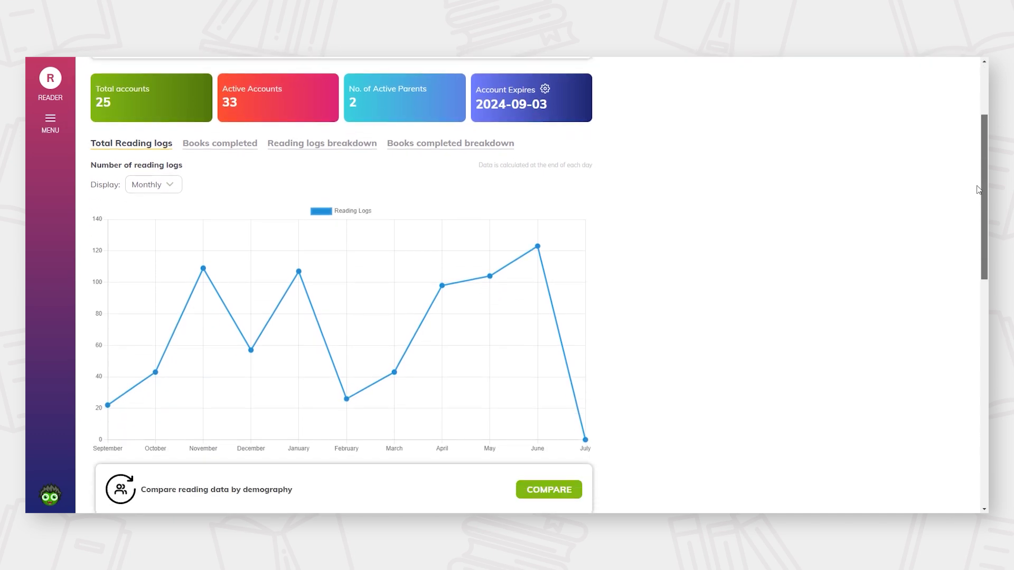
pyautogui.moveTo(978, 189)
pyautogui.mouseDown()
pyautogui.moveTo(982, 287)
pyautogui.moveTo(968, 184)
pyautogui.mouseUp()
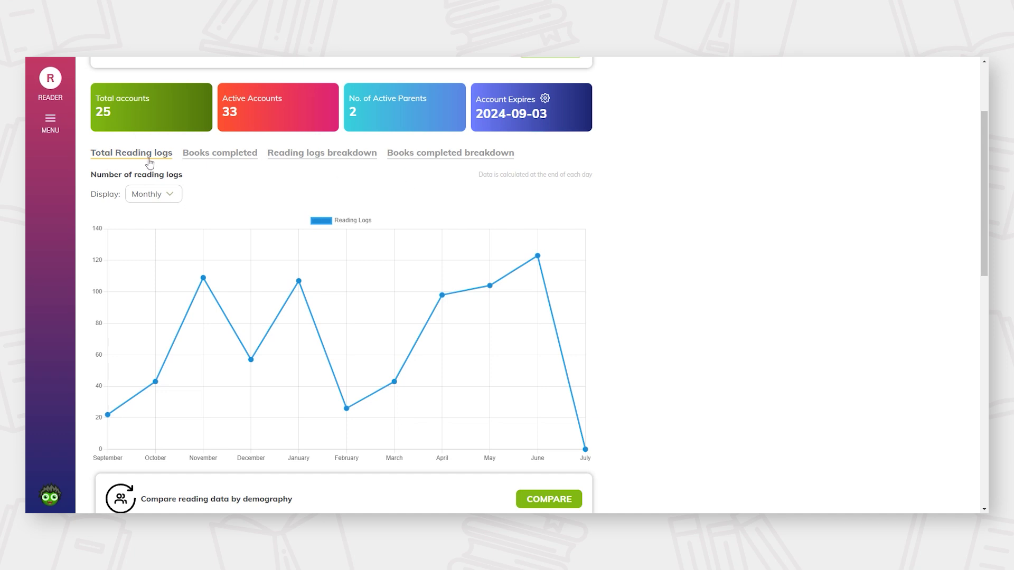
# - Check the chart's display period options, then view Books completed and the Reading logs breakdown
pyautogui.click(168, 196)
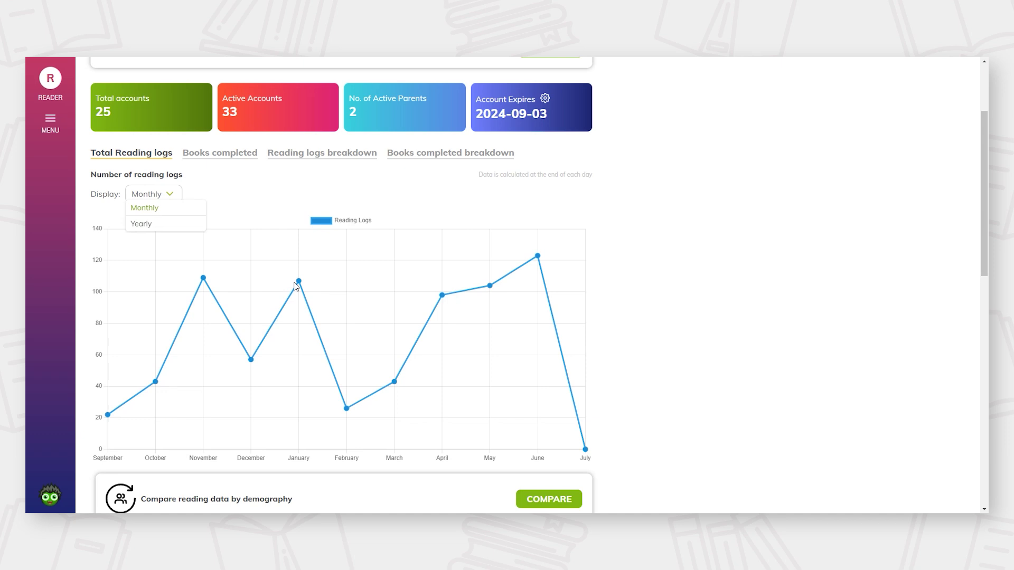
pyautogui.click(228, 156)
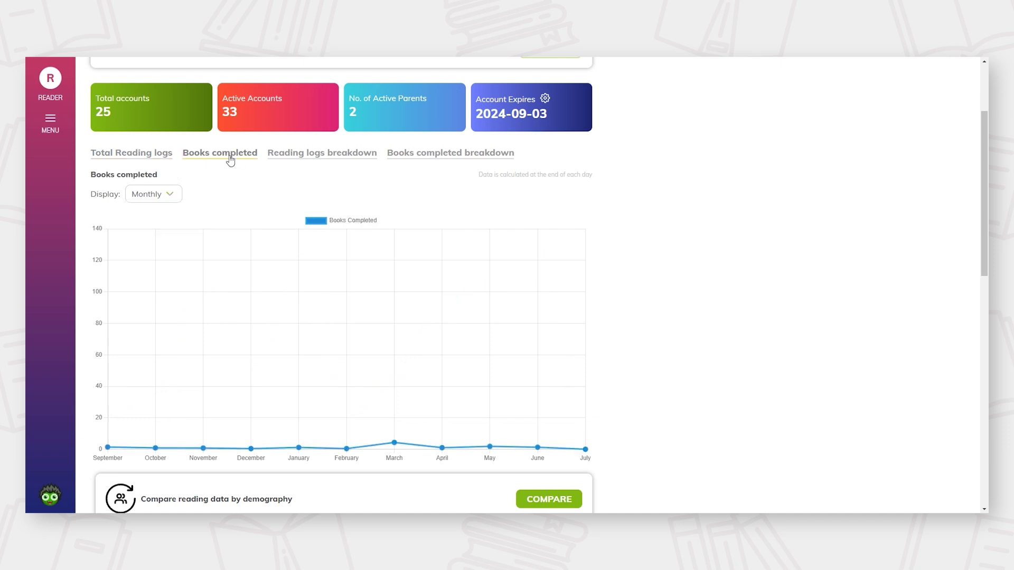
pyautogui.click(283, 158)
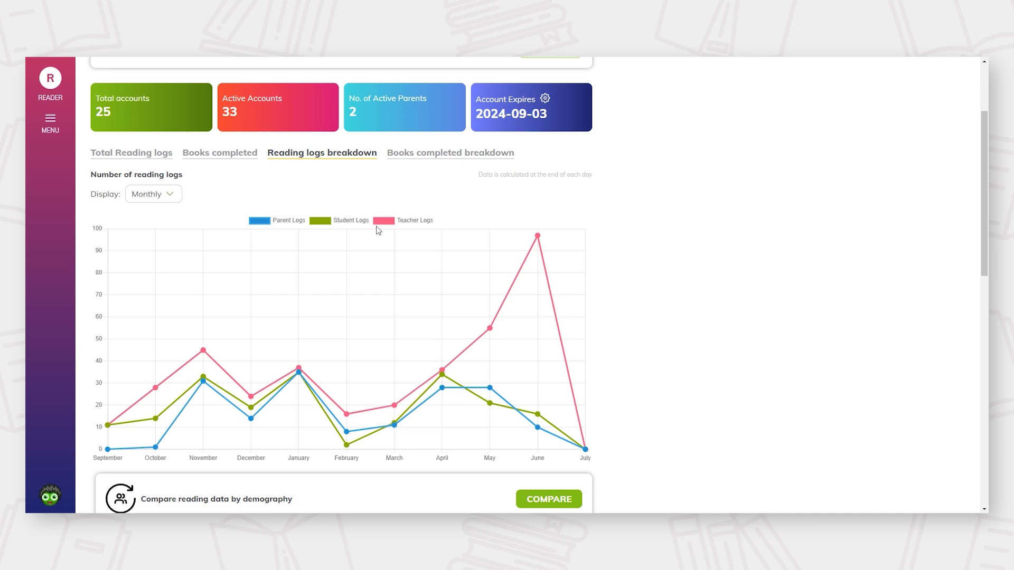
# - Show the Books completed breakdown split into Group, Home, Library and School Books
pyautogui.moveTo(539, 242)
pyautogui.moveTo(492, 333)
pyautogui.scroll(-1, 940, 178)
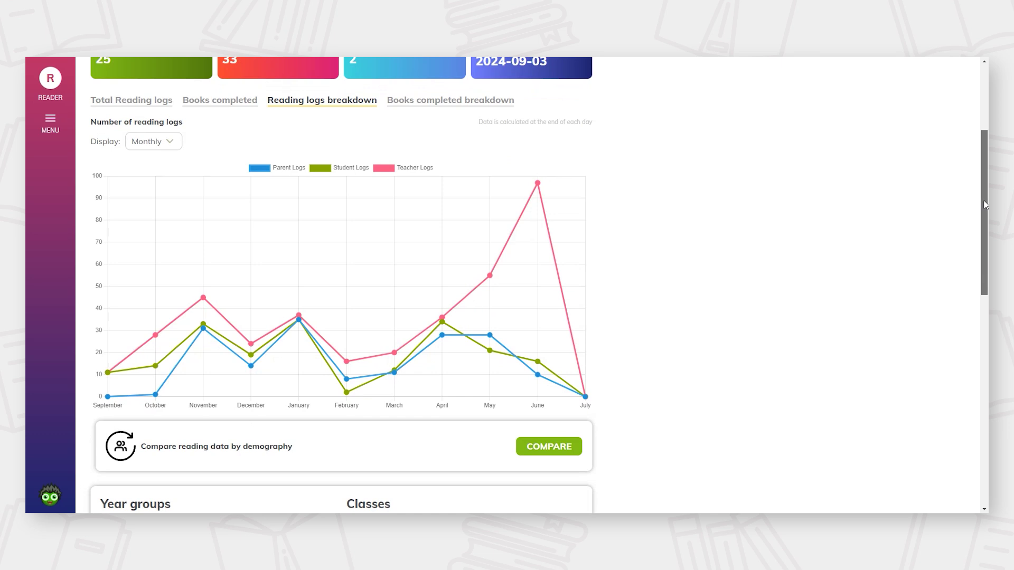
pyautogui.click(497, 103)
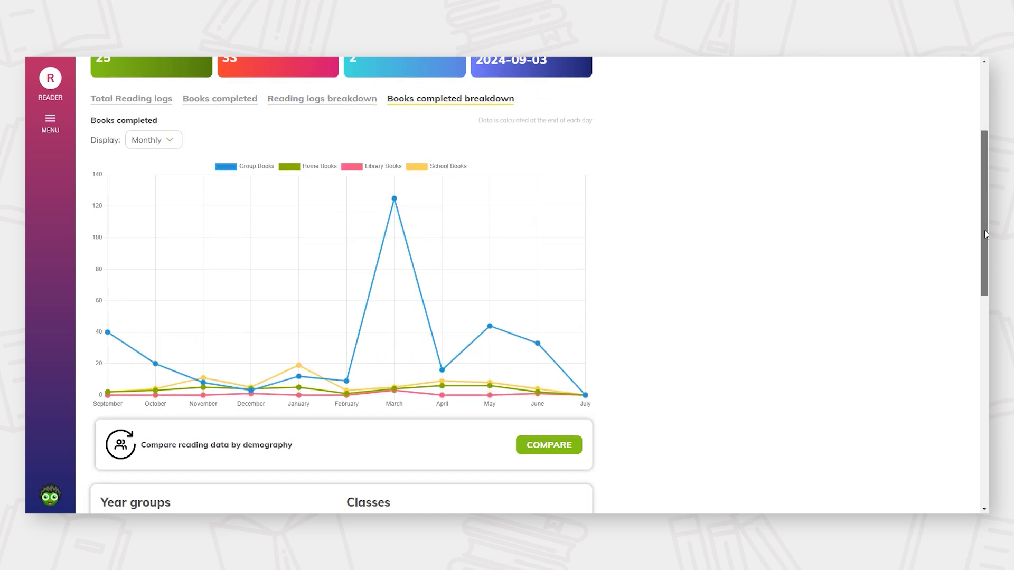
pyautogui.scroll(-4, 975, 314)
pyautogui.scroll(-1, 976, 314)
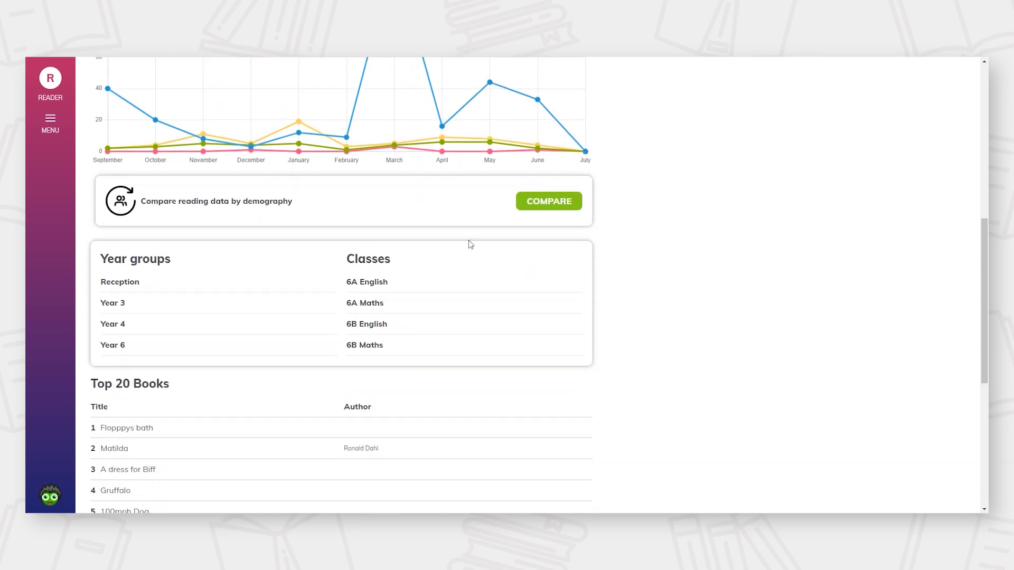
# - Start a demographic comparison and add a FEMALE, Pupil premium set
pyautogui.click(539, 204)
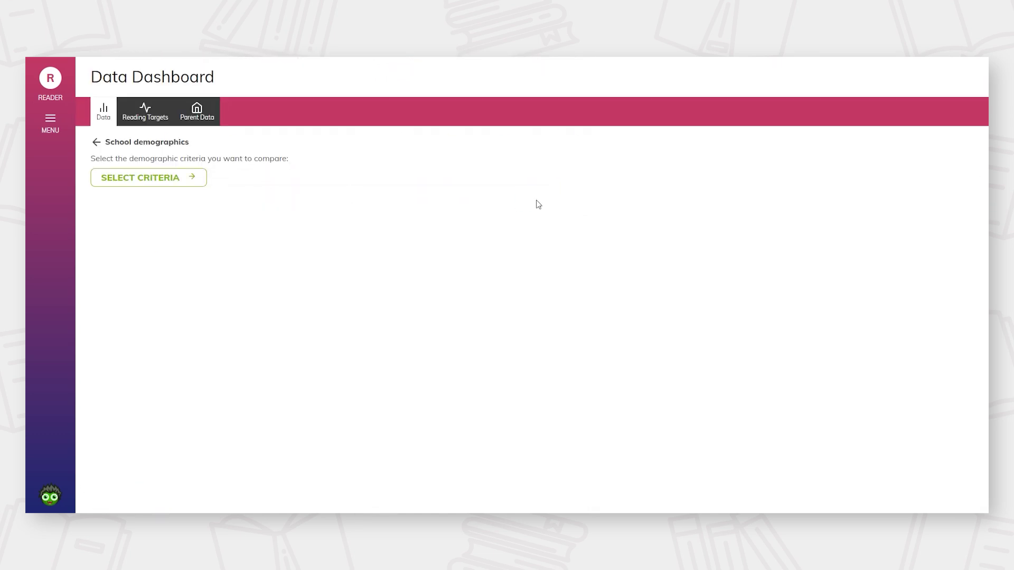
pyautogui.click(194, 178)
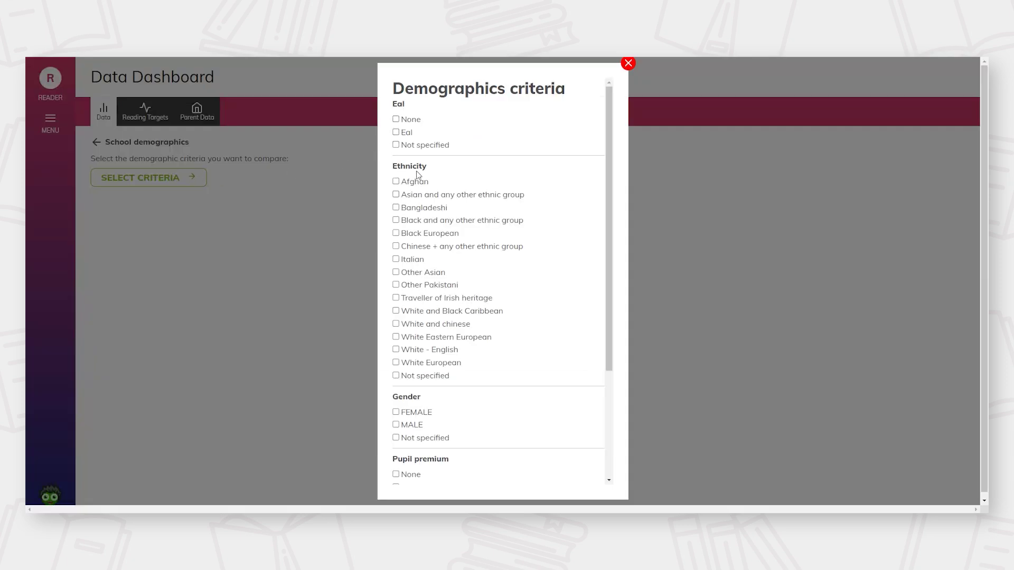
pyautogui.scroll(-3, 447, 247)
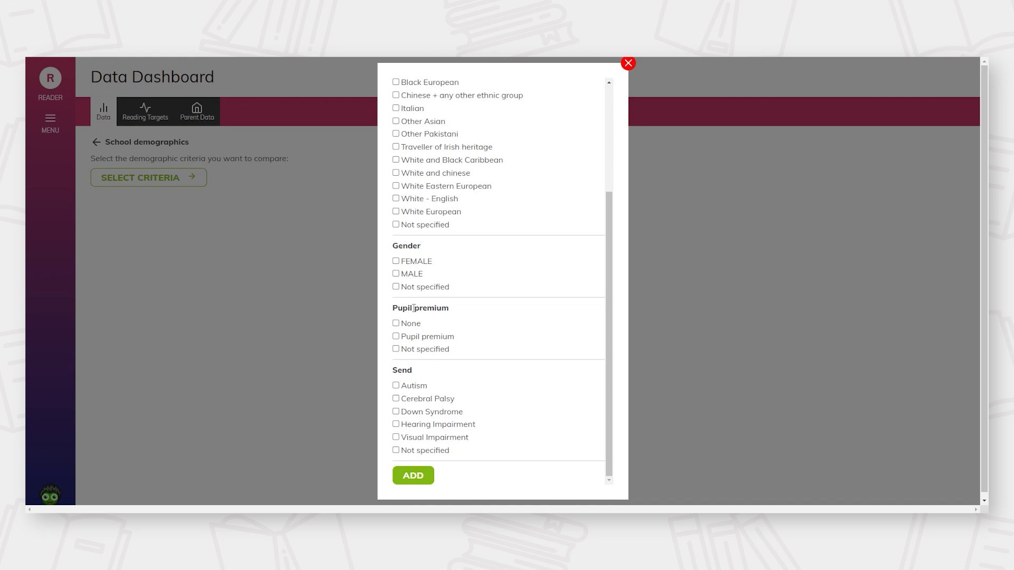
pyautogui.click(396, 337)
pyautogui.click(397, 261)
pyautogui.click(413, 475)
# - Add a FEMALE set without pupil premium and view the chart comparing both sets
pyautogui.click(183, 180)
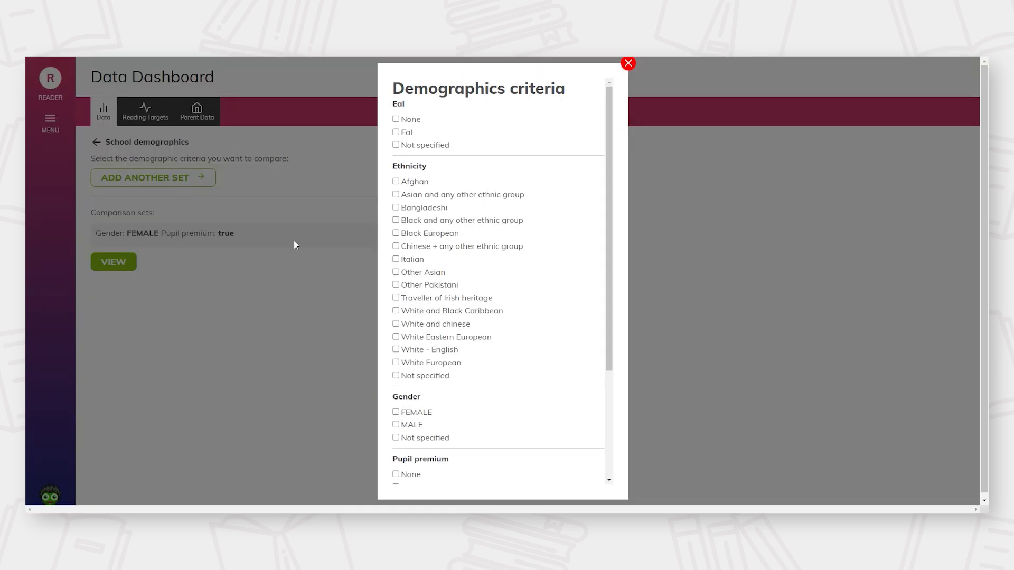
pyautogui.scroll(-2, 607, 338)
pyautogui.click(396, 292)
pyautogui.click(396, 349)
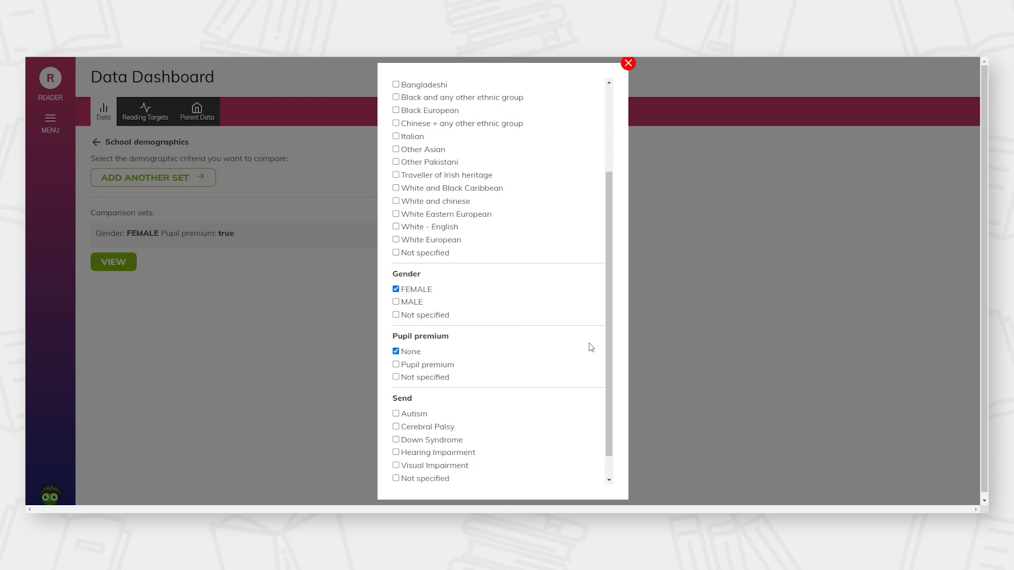
pyautogui.scroll(-1, 588, 346)
pyautogui.click(413, 475)
pyautogui.click(113, 262)
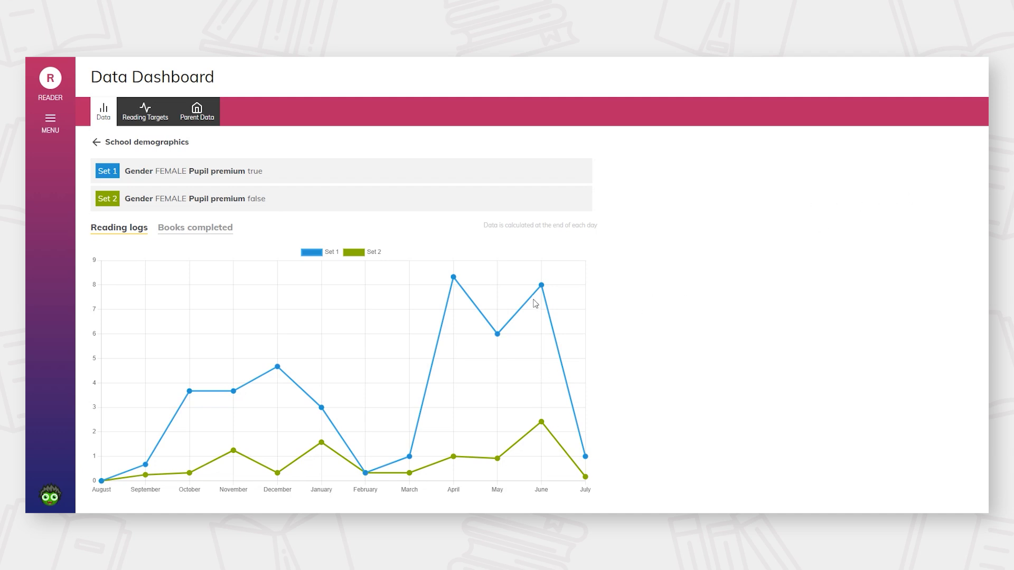
# - Show monthly books completed for the female pupil-premium and non-pupil-premium sets
pyautogui.moveTo(540, 288)
pyautogui.click(211, 230)
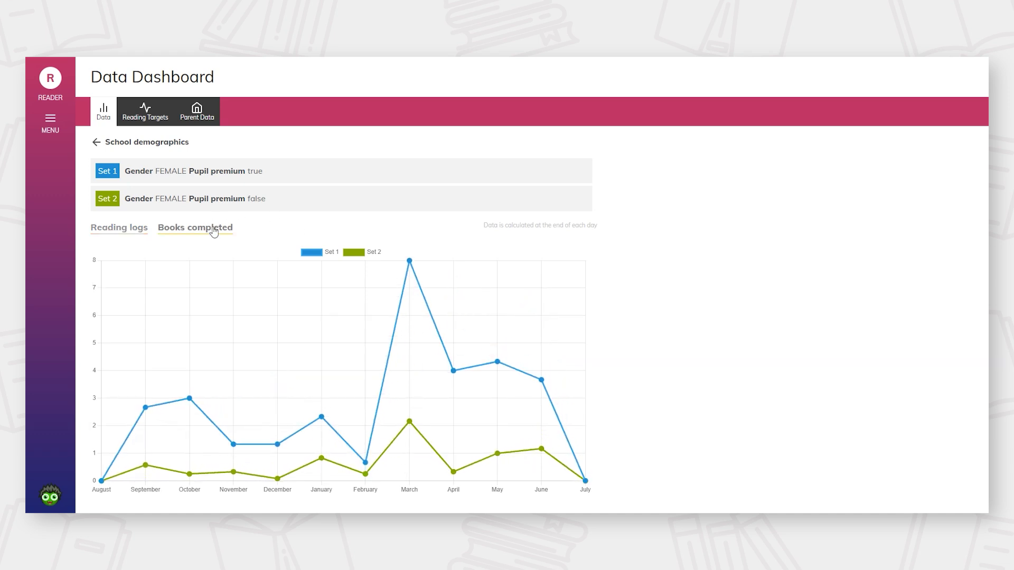
# - Return to the school's main Data page and scroll through the Top 20 Books list
pyautogui.click(98, 144)
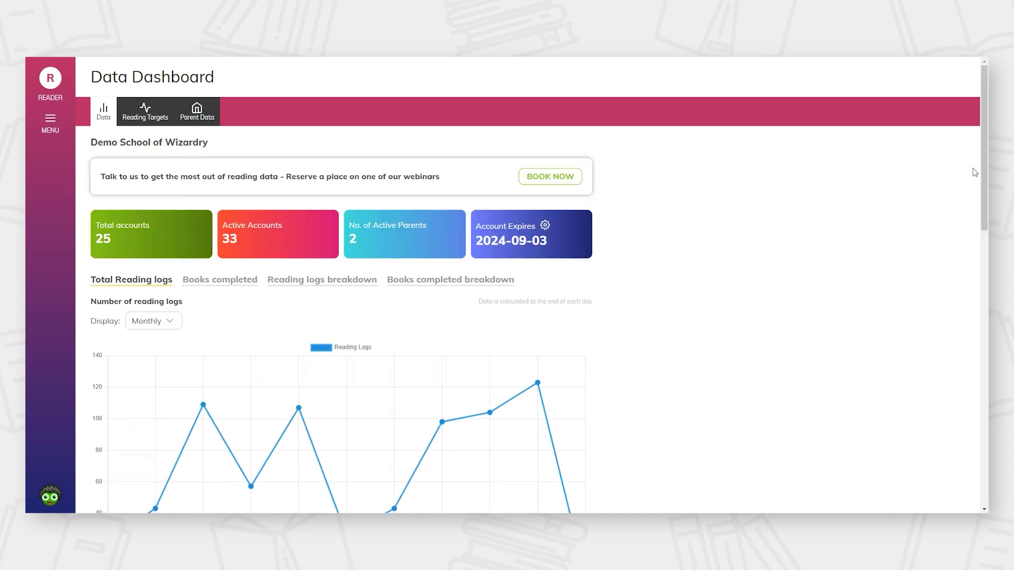
pyautogui.scroll(-8, 974, 174)
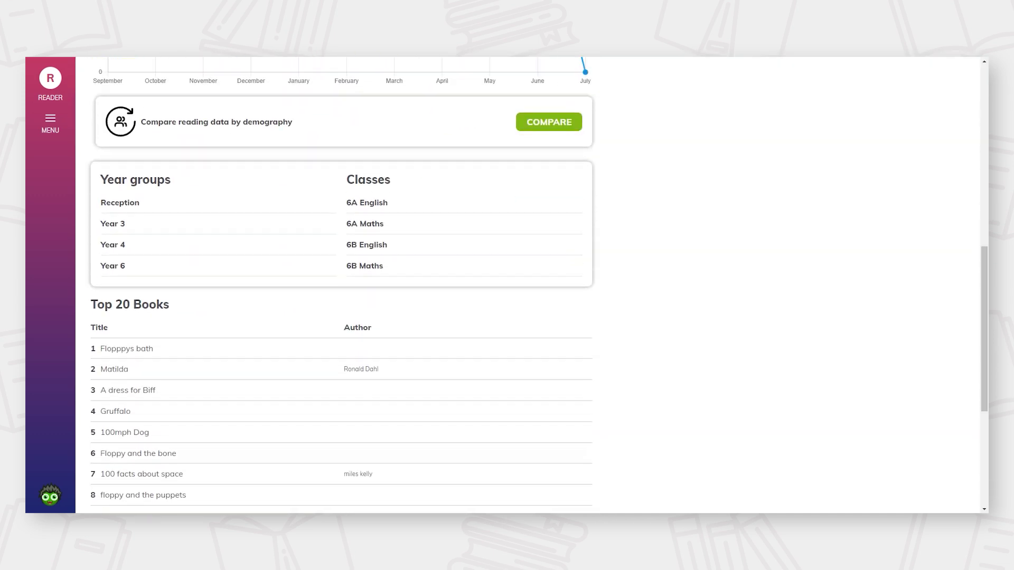
pyautogui.moveTo(984, 312); pyautogui.dragTo(965, 405)
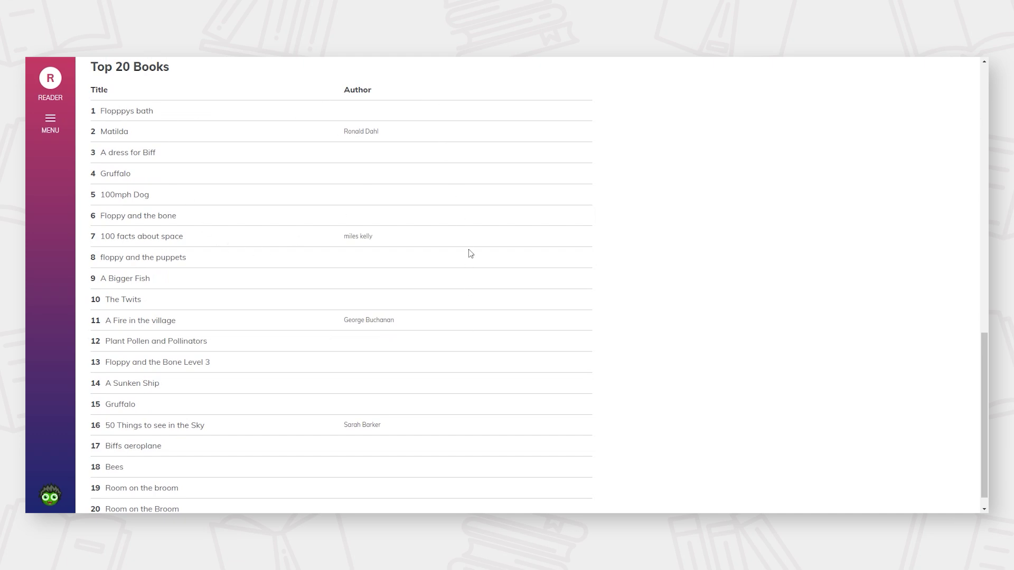
pyautogui.moveTo(983, 379); pyautogui.dragTo(983, 265)
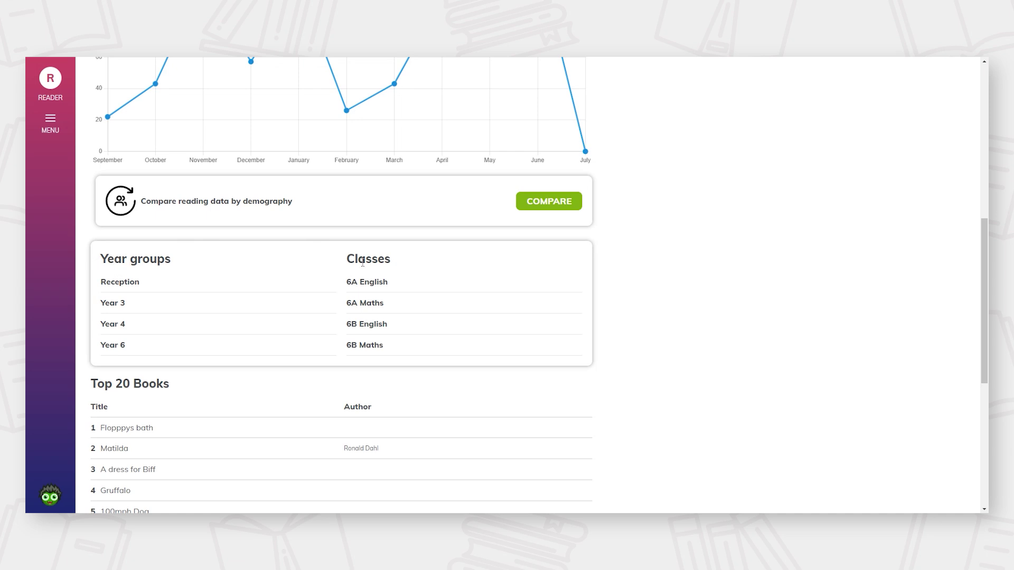
pyautogui.click(367, 283)
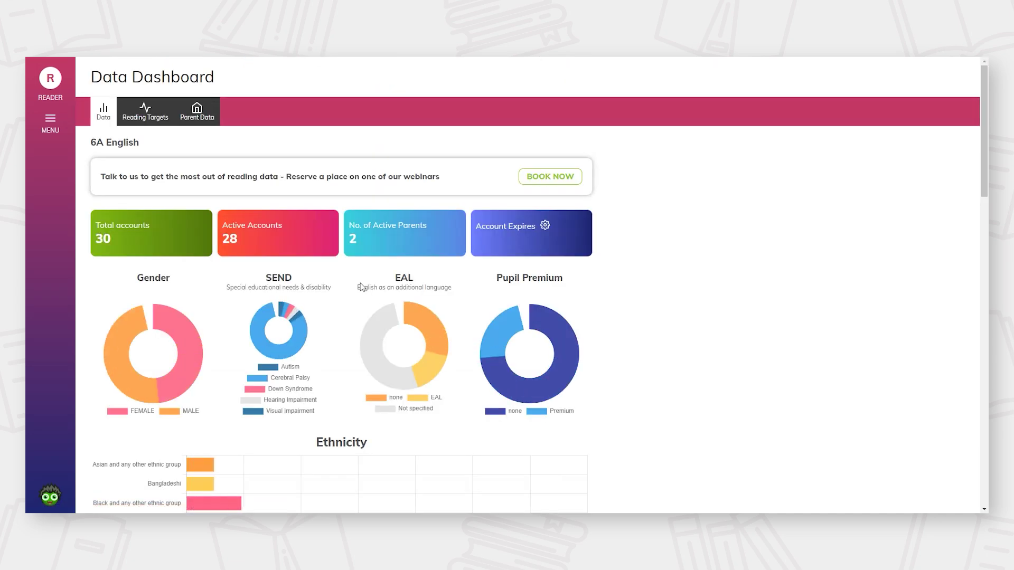
pyautogui.moveTo(983, 132); pyautogui.dragTo(983, 175)
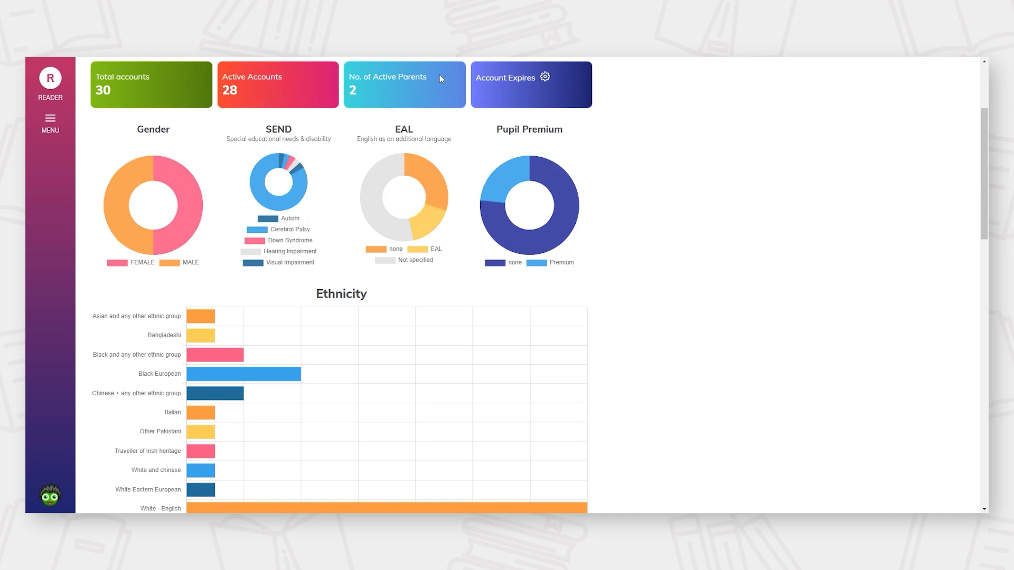
pyautogui.moveTo(124, 183)
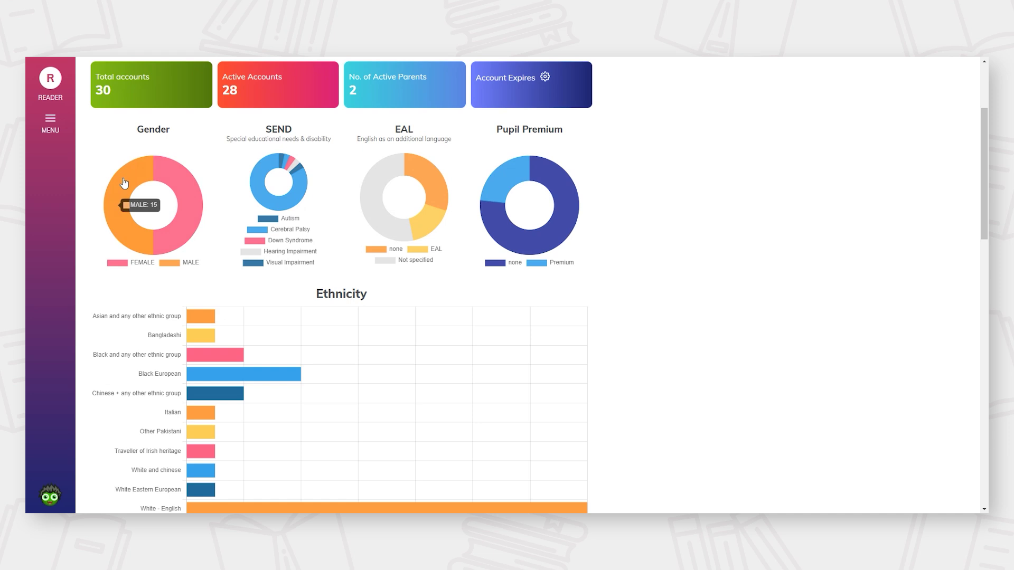
pyautogui.moveTo(285, 163)
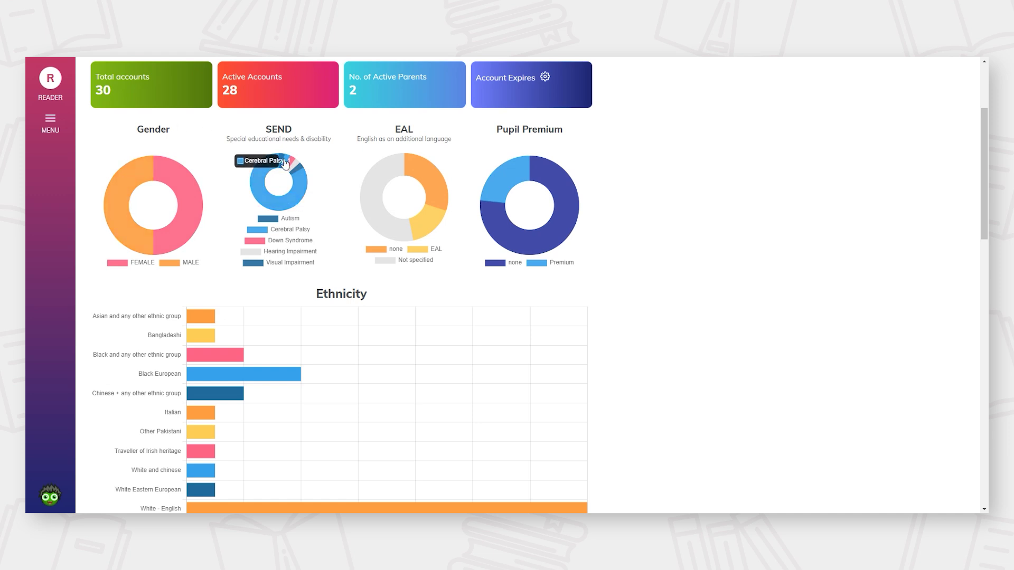
pyautogui.moveTo(385, 180)
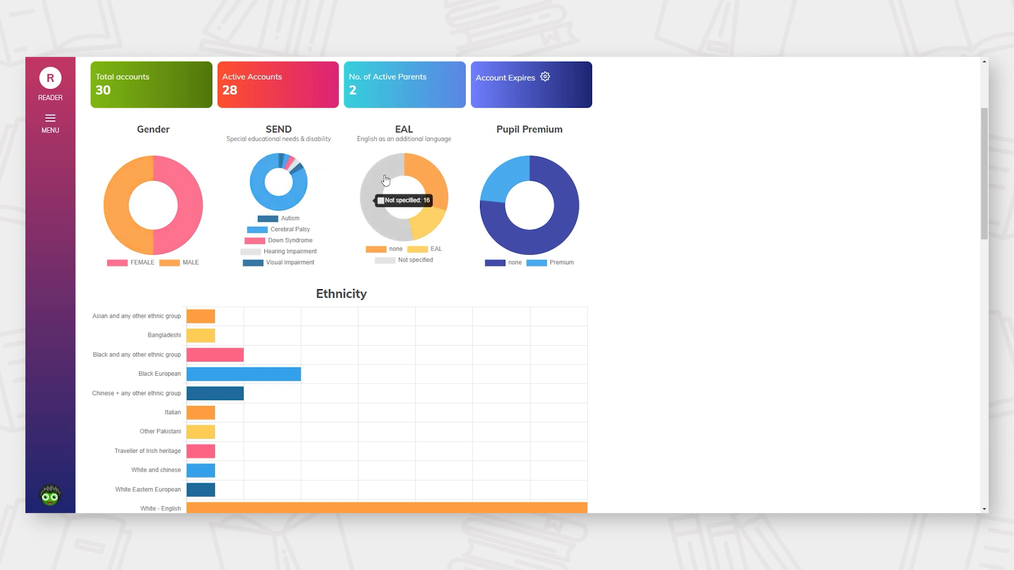
pyautogui.click(499, 182)
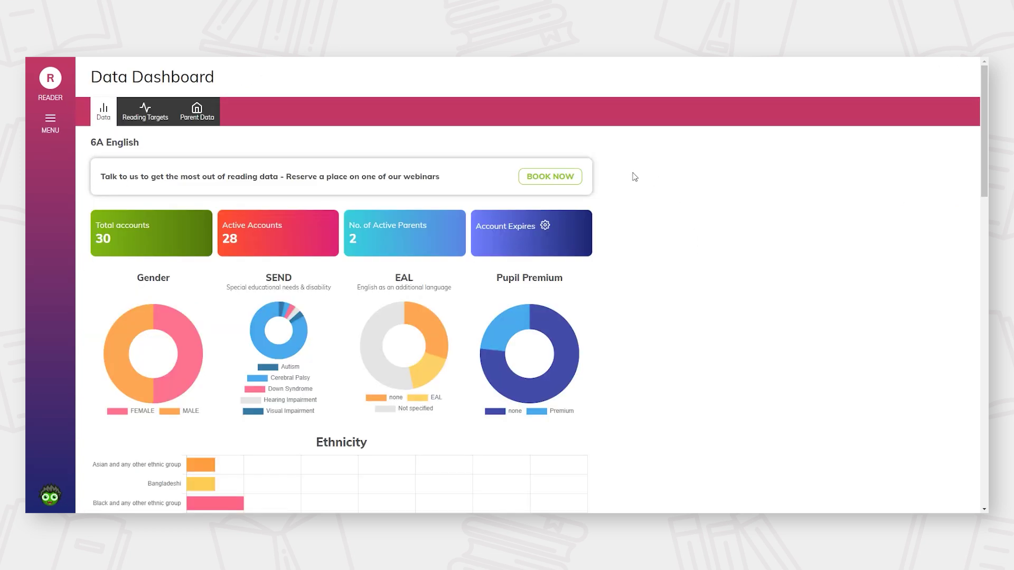
# - For 6A English, add MALE + Pupil premium and FEMALE + Pupil premium comparison sets
pyautogui.scroll(-10, 613, 182)
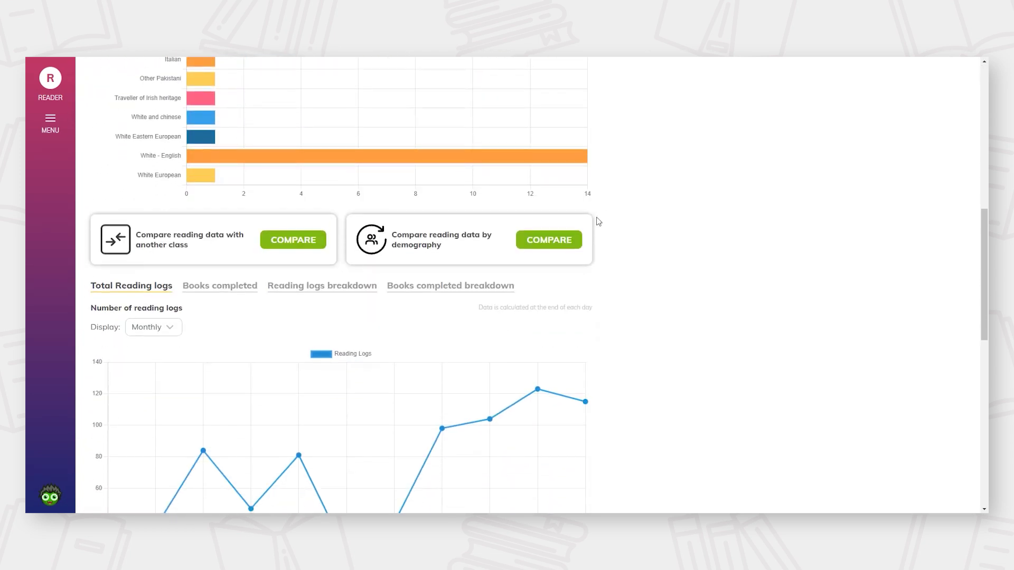
pyautogui.click(546, 243)
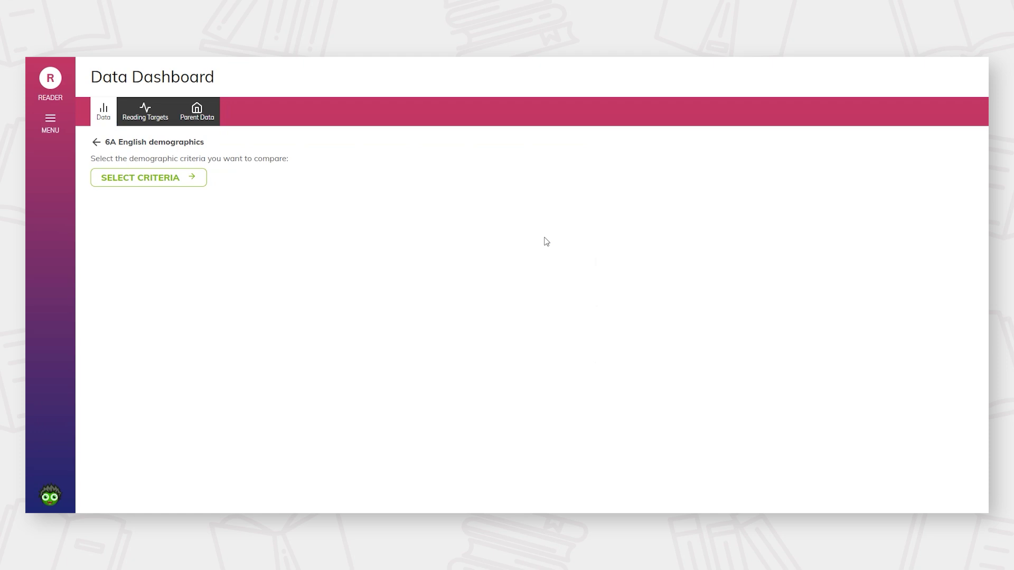
pyautogui.click(167, 179)
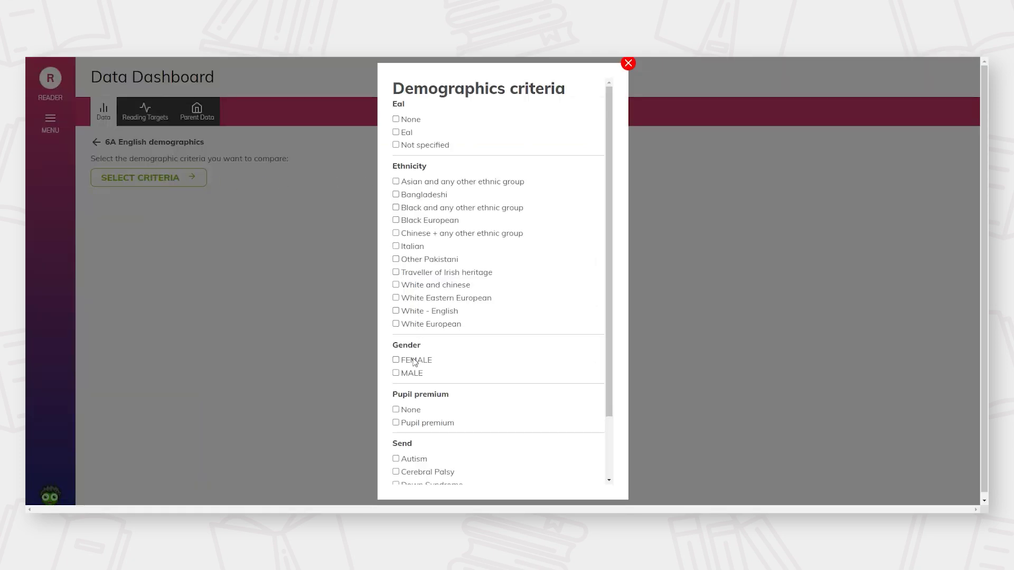
pyautogui.click(421, 424)
pyautogui.scroll(-2, 516, 391)
pyautogui.click(414, 477)
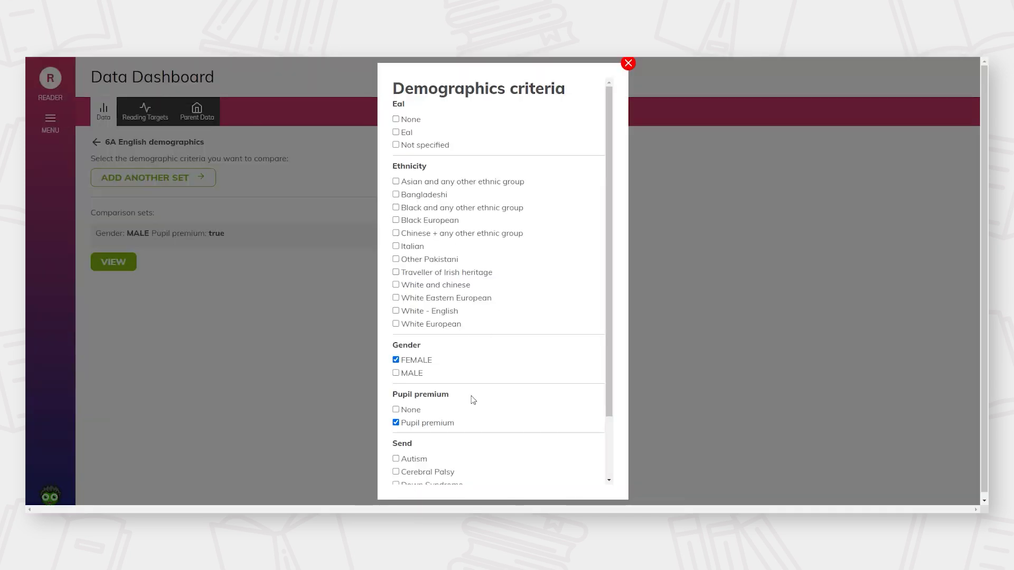
pyautogui.scroll(-3, 491, 400)
pyautogui.click(415, 477)
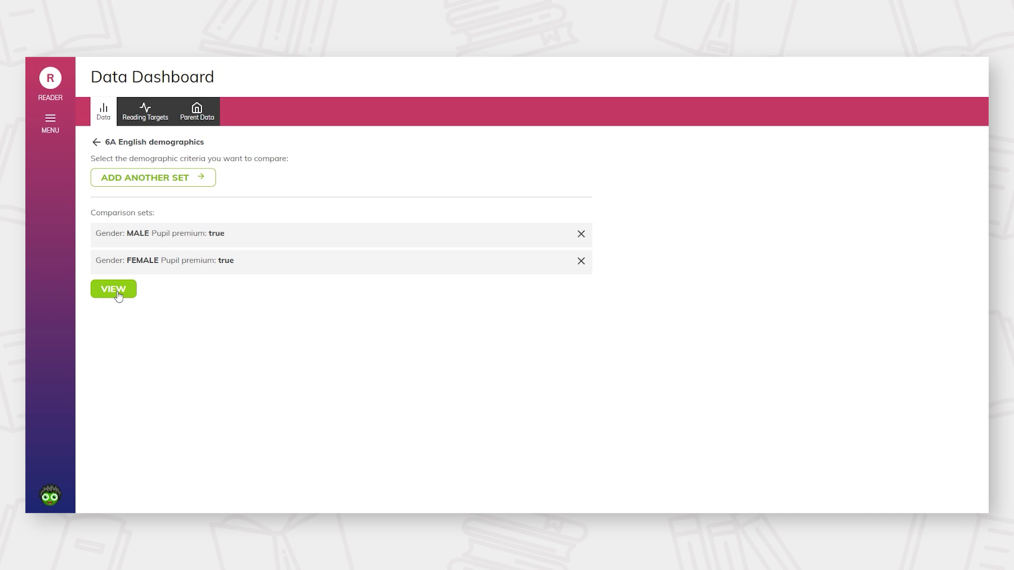